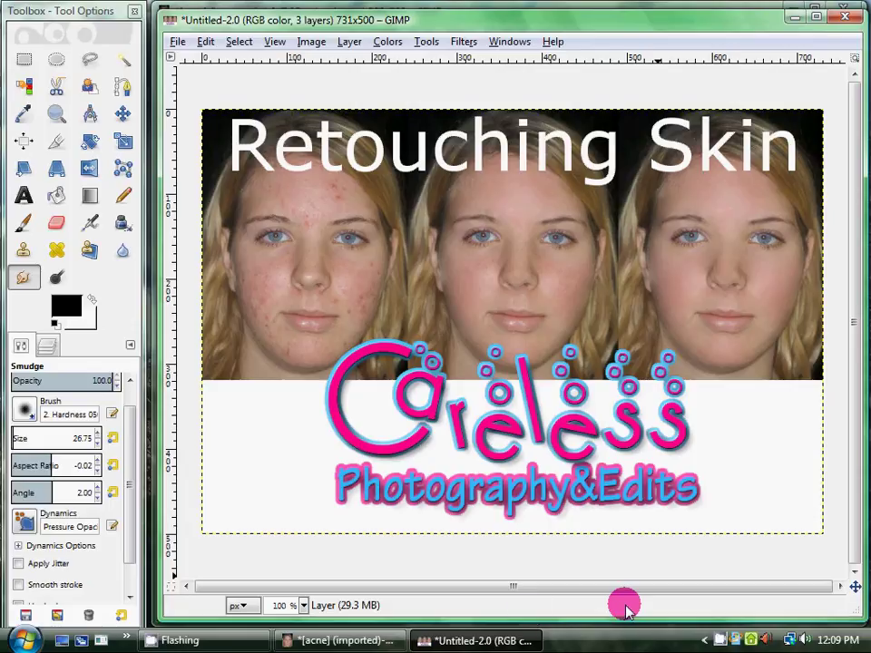
Switch to the acne photo and set up the Heal tool with the solid round Hardness 100 brush
{"action": "left_click", "coordinate": [375, 643]}
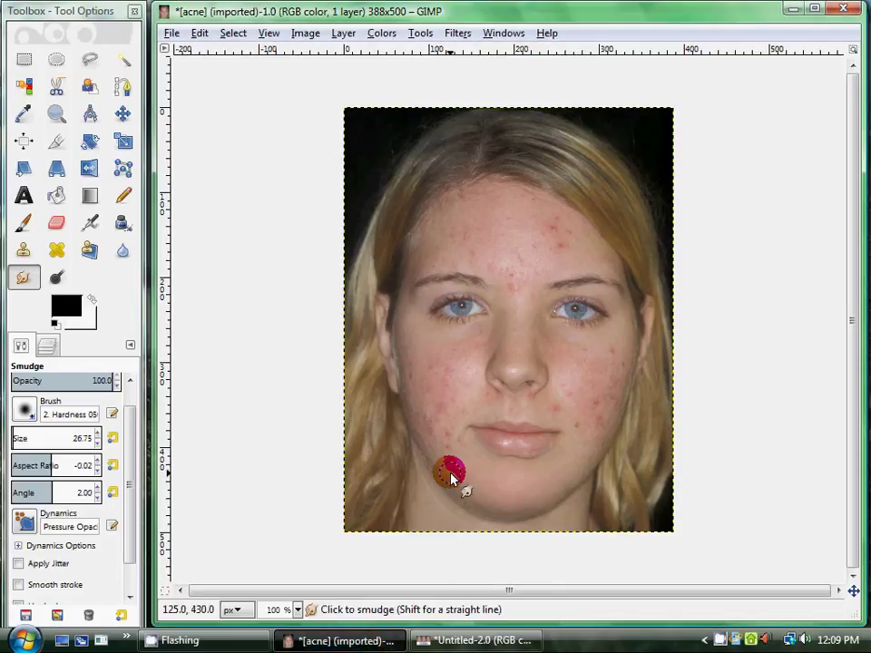
{"action": "mouse_move", "coordinate": [513, 501]}
{"action": "left_mouse_down"}
{"action": "mouse_move", "coordinate": [476, 495]}
{"action": "mouse_move", "coordinate": [490, 501]}
{"action": "mouse_move", "coordinate": [556, 490]}
{"action": "mouse_move", "coordinate": [504, 500]}
{"action": "left_mouse_up"}
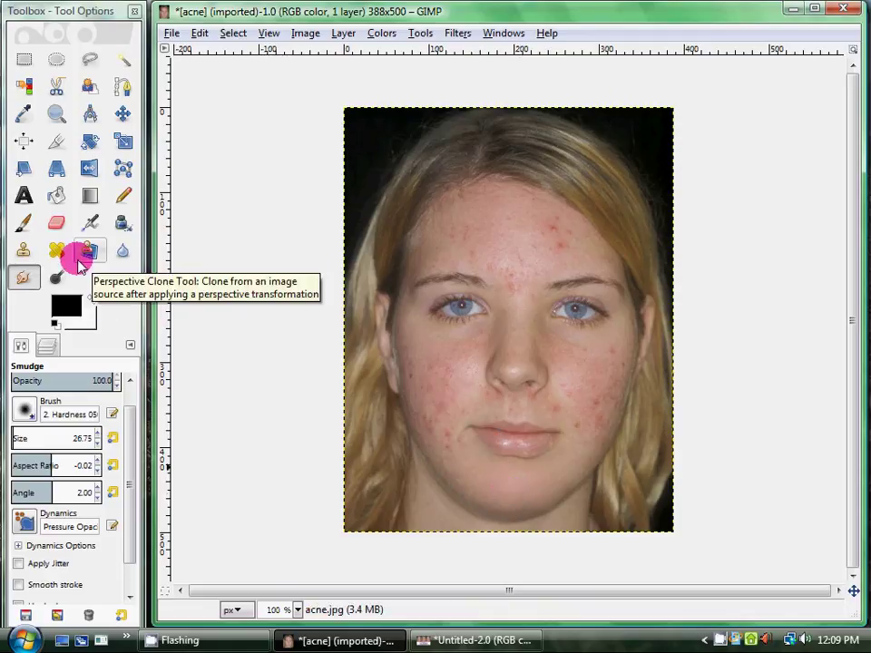
{"action": "left_click", "coordinate": [64, 258]}
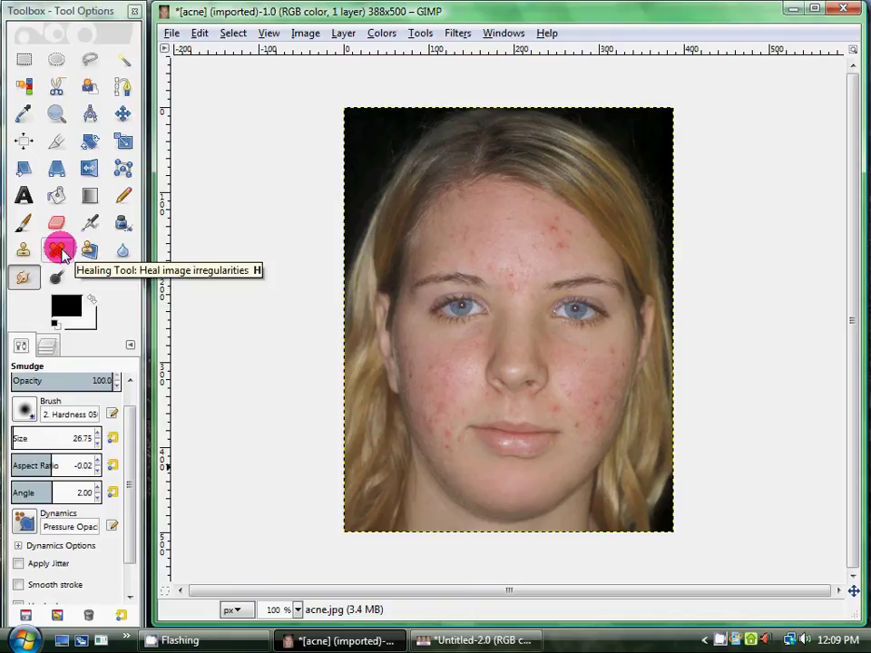
{"action": "left_click", "coordinate": [64, 258]}
{"action": "left_click", "coordinate": [25, 411]}
{"action": "scroll", "coordinate": [63, 327], "scroll_direction": "down", "scroll_amount": 2}
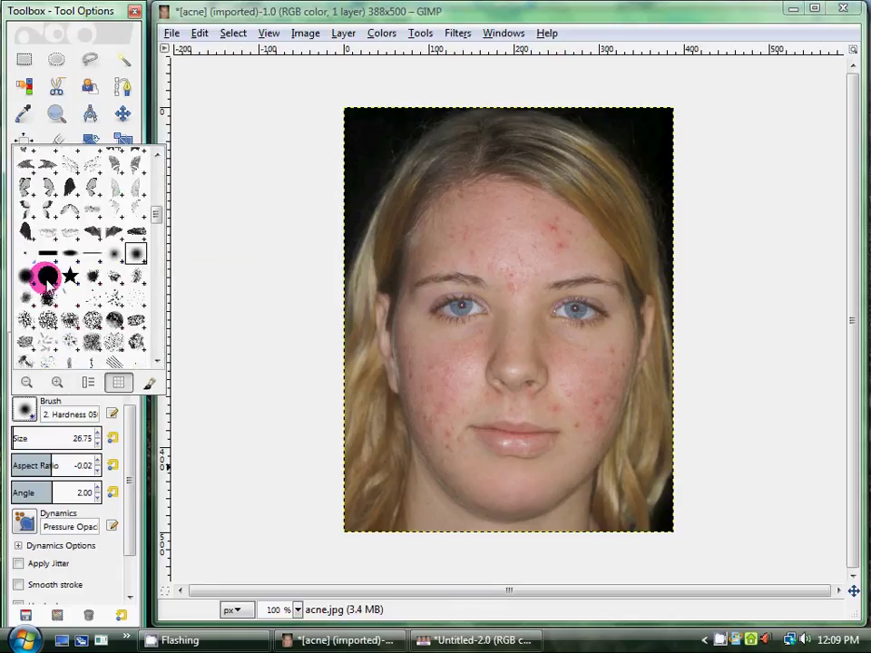
{"action": "left_click", "coordinate": [47, 276]}
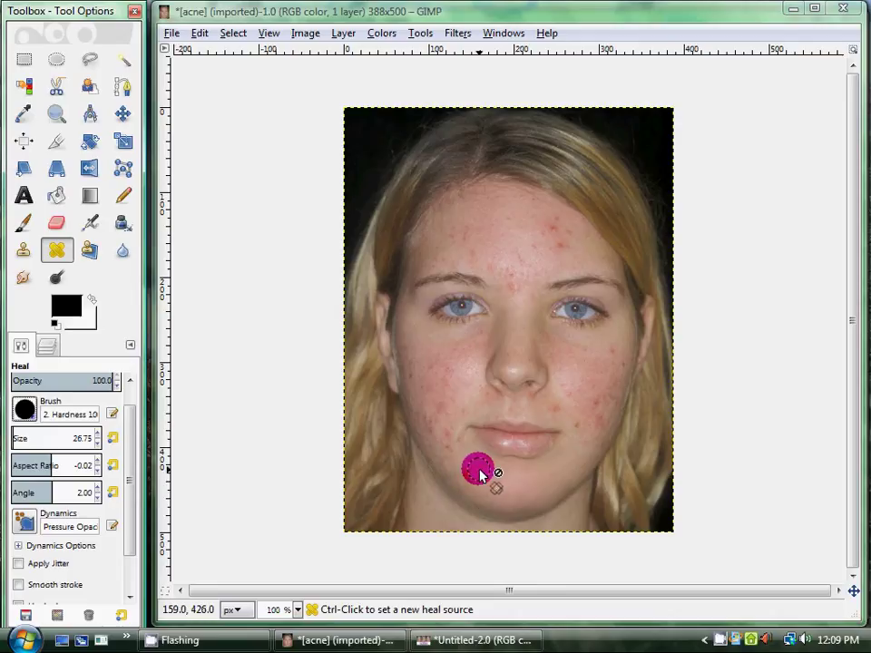
{"action": "scroll", "coordinate": [116, 495], "scroll_direction": "down", "scroll_amount": 2}
{"action": "scroll", "coordinate": [115, 497], "scroll_direction": "up", "scroll_amount": 3}
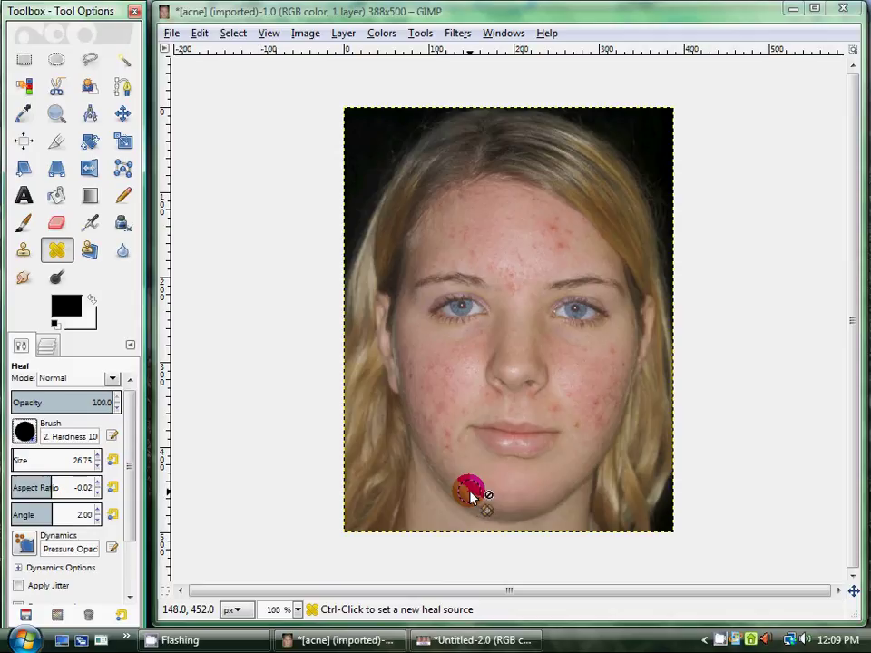
Sample clear chin skin as the heal source and heal the blemishes on the cheek at the photo's left
{"action": "mouse_move", "coordinate": [470, 496]}
{"action": "left_mouse_down"}
{"action": "mouse_move", "coordinate": [485, 485]}
{"action": "mouse_move", "coordinate": [477, 479]}
{"action": "mouse_move", "coordinate": [486, 481]}
{"action": "left_mouse_up"}
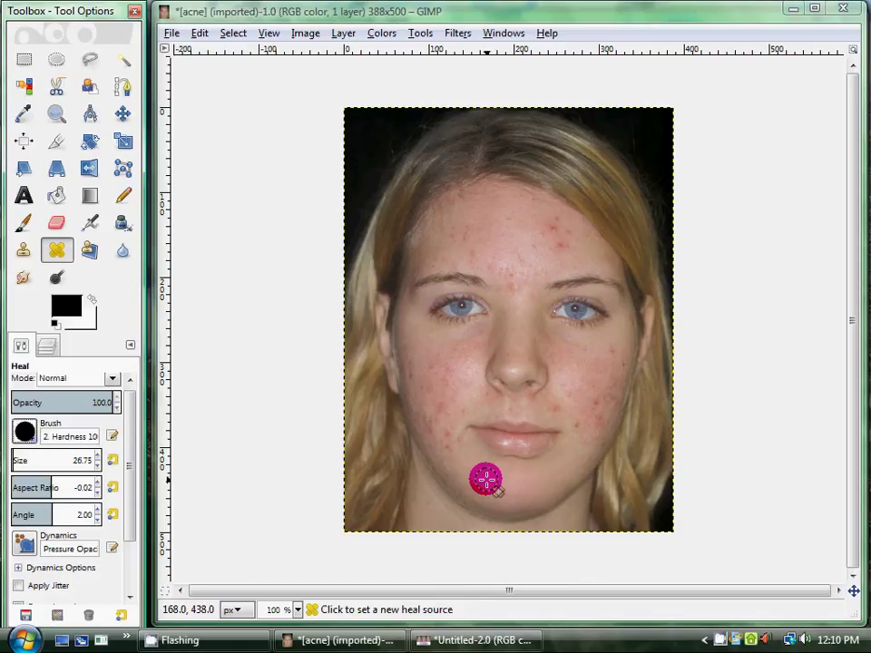
{"action": "left_click", "coordinate": [473, 479]}
{"action": "mouse_move", "coordinate": [476, 485]}
{"action": "left_mouse_down"}
{"action": "mouse_move", "coordinate": [438, 461]}
{"action": "mouse_move", "coordinate": [459, 412]}
{"action": "mouse_move", "coordinate": [448, 467]}
{"action": "mouse_move", "coordinate": [431, 428]}
{"action": "mouse_move", "coordinate": [453, 374]}
{"action": "mouse_move", "coordinate": [441, 368]}
{"action": "mouse_move", "coordinate": [431, 426]}
{"action": "mouse_move", "coordinate": [428, 387]}
{"action": "mouse_move", "coordinate": [411, 353]}
{"action": "mouse_move", "coordinate": [412, 311]}
{"action": "mouse_move", "coordinate": [406, 365]}
{"action": "mouse_move", "coordinate": [418, 386]}
{"action": "mouse_move", "coordinate": [195, 20]}
{"action": "mouse_move", "coordinate": [207, 45]}
{"action": "left_mouse_up"}
Undo the last heal stroke and heal the remaining blemishes on the left cheek and the middle of the forehead
{"action": "left_click", "coordinate": [202, 35]}
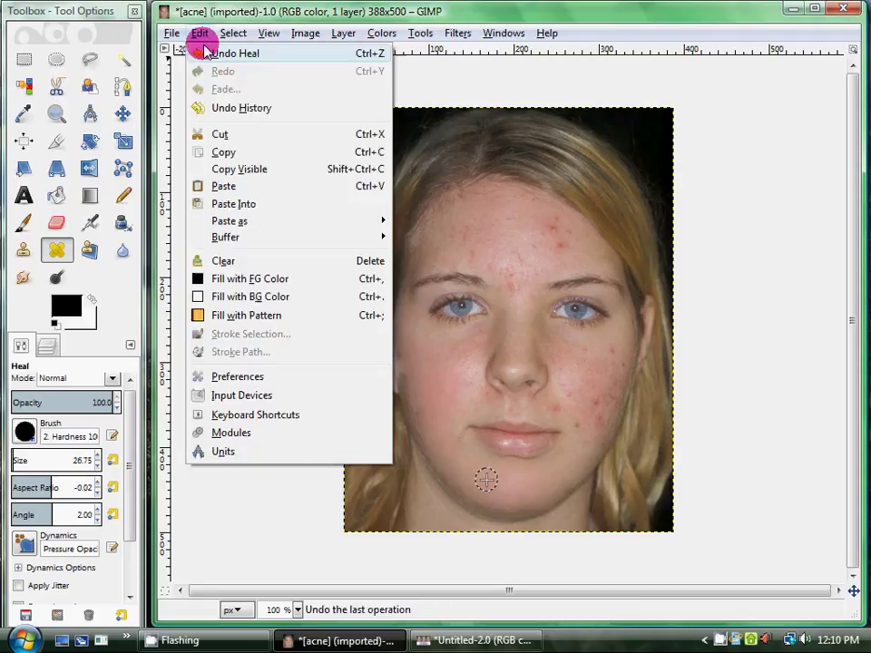
{"action": "left_click", "coordinate": [205, 52]}
{"action": "mouse_move", "coordinate": [437, 410]}
{"action": "left_mouse_down"}
{"action": "mouse_move", "coordinate": [499, 402]}
{"action": "mouse_move", "coordinate": [484, 396]}
{"action": "mouse_move", "coordinate": [488, 404]}
{"action": "mouse_move", "coordinate": [496, 399]}
{"action": "mouse_move", "coordinate": [463, 490]}
{"action": "mouse_move", "coordinate": [510, 390]}
{"action": "mouse_move", "coordinate": [474, 392]}
{"action": "mouse_move", "coordinate": [481, 384]}
{"action": "mouse_move", "coordinate": [479, 413]}
{"action": "mouse_move", "coordinate": [471, 336]}
{"action": "mouse_move", "coordinate": [403, 383]}
{"action": "mouse_move", "coordinate": [469, 479]}
{"action": "mouse_move", "coordinate": [444, 409]}
{"action": "mouse_move", "coordinate": [439, 431]}
{"action": "mouse_move", "coordinate": [420, 365]}
{"action": "mouse_move", "coordinate": [502, 324]}
{"action": "mouse_move", "coordinate": [522, 250]}
{"action": "mouse_move", "coordinate": [511, 291]}
{"action": "mouse_move", "coordinate": [512, 281]}
{"action": "mouse_move", "coordinate": [475, 263]}
{"action": "mouse_move", "coordinate": [421, 269]}
{"action": "mouse_move", "coordinate": [466, 236]}
{"action": "mouse_move", "coordinate": [466, 229]}
{"action": "mouse_move", "coordinate": [439, 230]}
{"action": "mouse_move", "coordinate": [481, 245]}
{"action": "mouse_move", "coordinate": [494, 204]}
{"action": "mouse_move", "coordinate": [508, 277]}
{"action": "mouse_move", "coordinate": [451, 260]}
{"action": "mouse_move", "coordinate": [453, 247]}
{"action": "mouse_move", "coordinate": [478, 231]}
{"action": "mouse_move", "coordinate": [561, 331]}
{"action": "mouse_move", "coordinate": [489, 509]}
{"action": "mouse_move", "coordinate": [484, 284]}
{"action": "mouse_move", "coordinate": [522, 486]}
{"action": "mouse_move", "coordinate": [518, 293]}
{"action": "mouse_move", "coordinate": [462, 510]}
{"action": "mouse_move", "coordinate": [437, 457]}
{"action": "mouse_move", "coordinate": [440, 439]}
{"action": "mouse_move", "coordinate": [425, 433]}
{"action": "mouse_move", "coordinate": [555, 595]}
{"action": "left_mouse_up"}
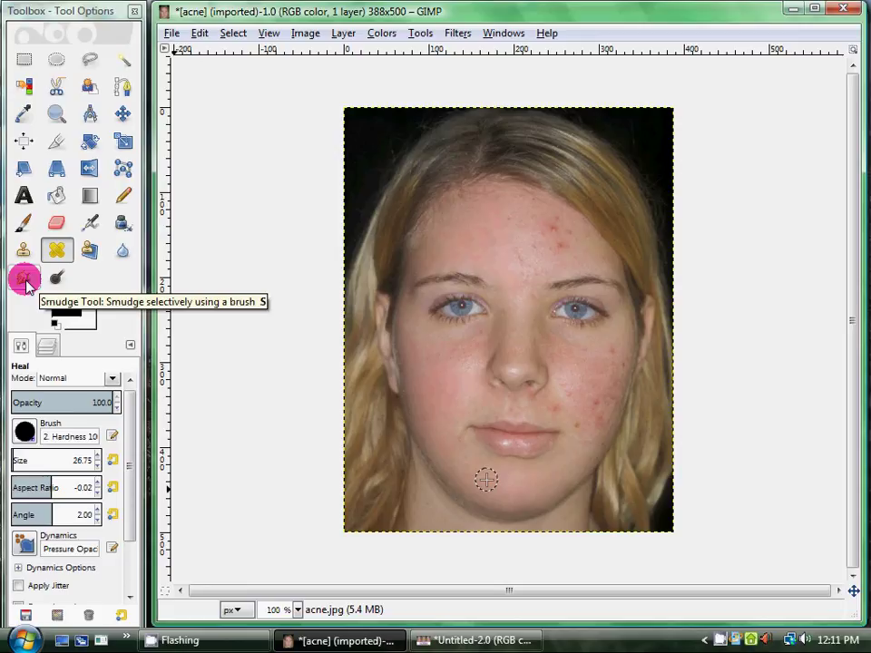
Activate the Smudge tool with the soft round Hardness 050 brush
{"action": "left_click", "coordinate": [24, 279]}
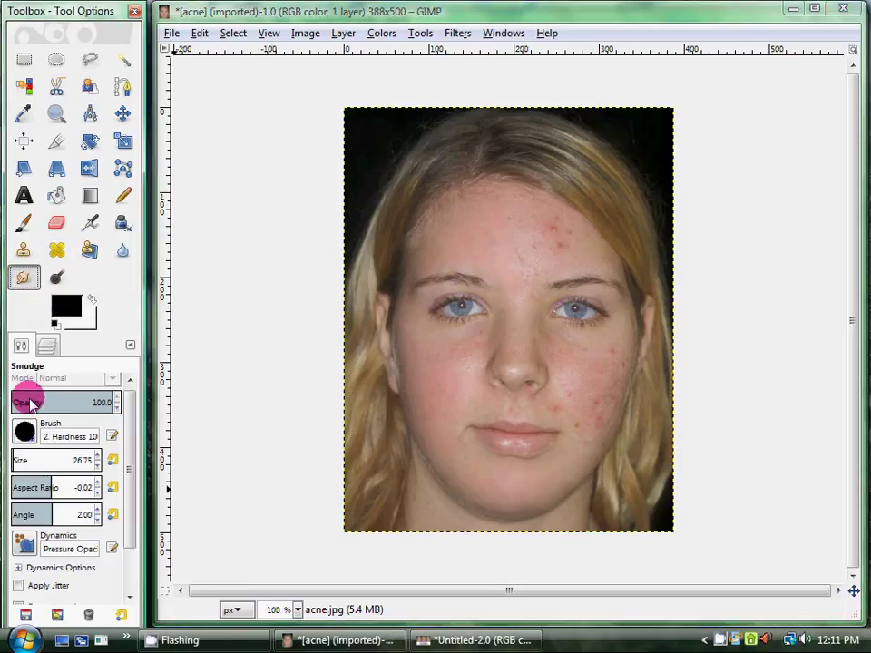
{"action": "left_click", "coordinate": [25, 432]}
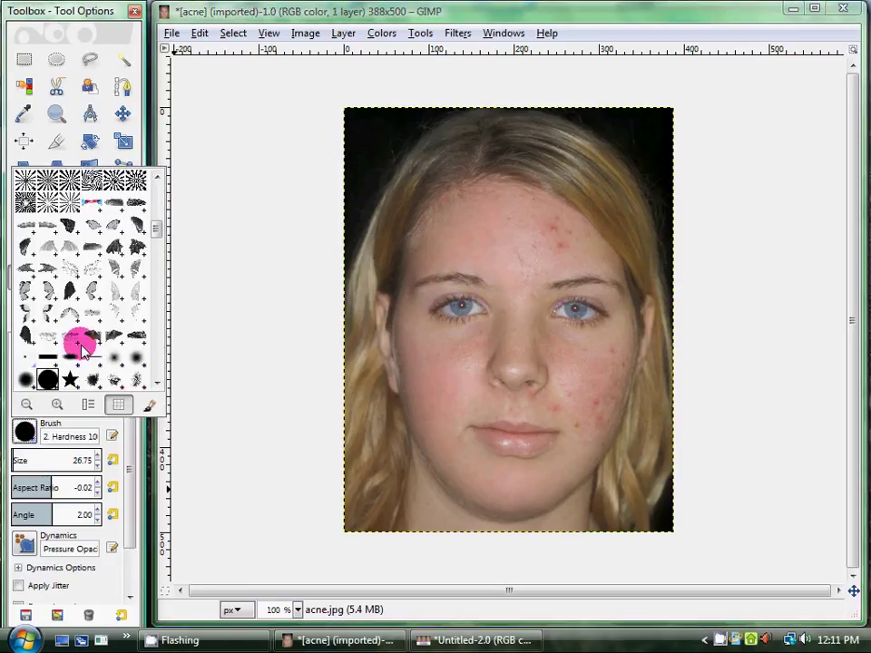
{"action": "left_click", "coordinate": [136, 361]}
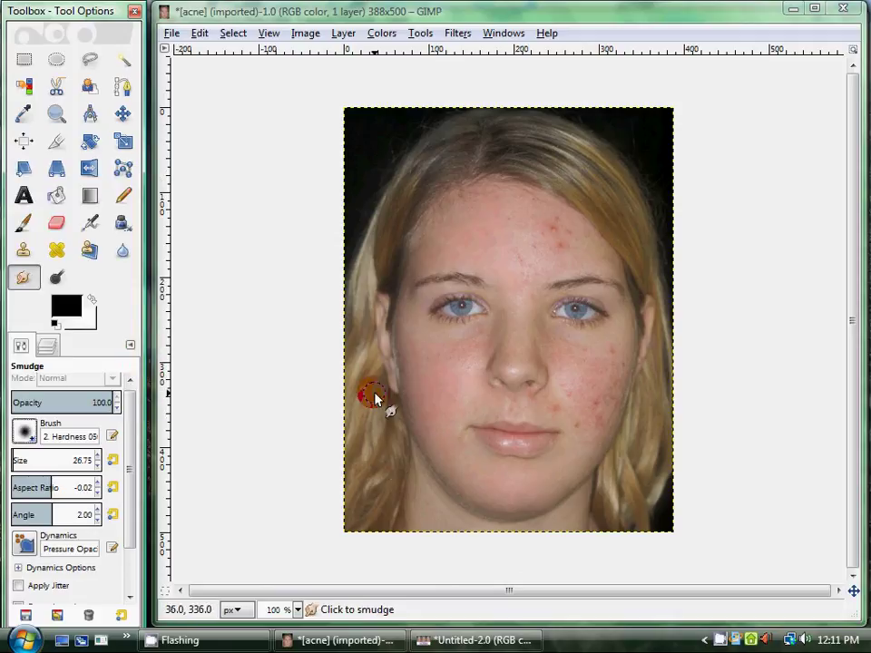
Smudge the healed skin on the forehead, cheek and jaw of the face's left half to even out its texture
{"action": "mouse_move", "coordinate": [432, 243]}
{"action": "left_mouse_down"}
{"action": "mouse_move", "coordinate": [468, 265]}
{"action": "mouse_move", "coordinate": [431, 262]}
{"action": "mouse_move", "coordinate": [457, 258]}
{"action": "mouse_move", "coordinate": [498, 272]}
{"action": "mouse_move", "coordinate": [495, 240]}
{"action": "mouse_move", "coordinate": [475, 241]}
{"action": "mouse_move", "coordinate": [484, 212]}
{"action": "mouse_move", "coordinate": [433, 251]}
{"action": "mouse_move", "coordinate": [404, 289]}
{"action": "mouse_move", "coordinate": [453, 264]}
{"action": "mouse_move", "coordinate": [491, 265]}
{"action": "mouse_move", "coordinate": [506, 282]}
{"action": "mouse_move", "coordinate": [496, 203]}
{"action": "mouse_move", "coordinate": [489, 243]}
{"action": "mouse_move", "coordinate": [468, 257]}
{"action": "mouse_move", "coordinate": [511, 303]}
{"action": "mouse_move", "coordinate": [498, 296]}
{"action": "mouse_move", "coordinate": [496, 278]}
{"action": "mouse_move", "coordinate": [503, 328]}
{"action": "left_mouse_up"}
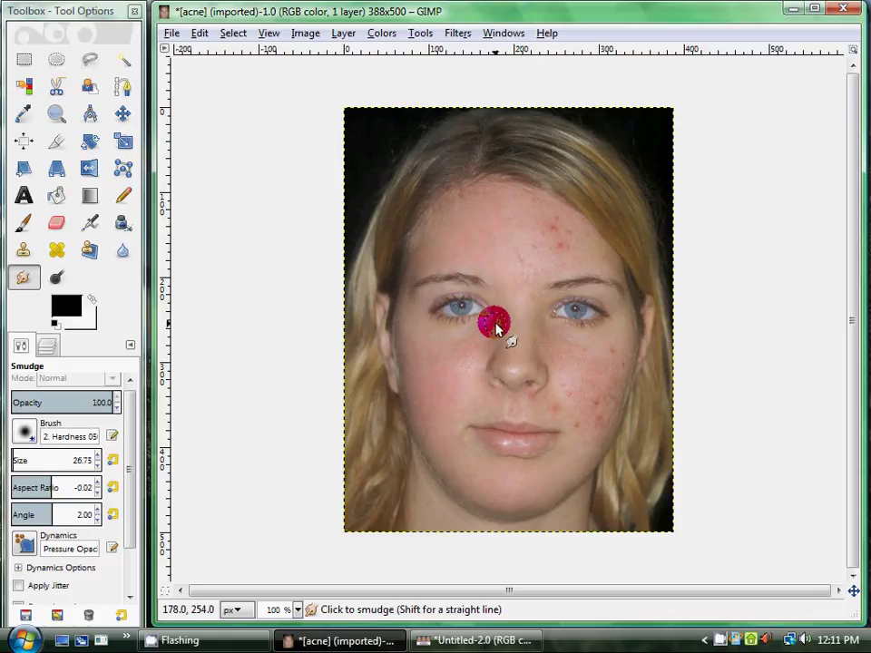
{"action": "mouse_move", "coordinate": [424, 344]}
{"action": "left_mouse_down"}
{"action": "mouse_move", "coordinate": [408, 296]}
{"action": "mouse_move", "coordinate": [405, 359]}
{"action": "left_mouse_up"}
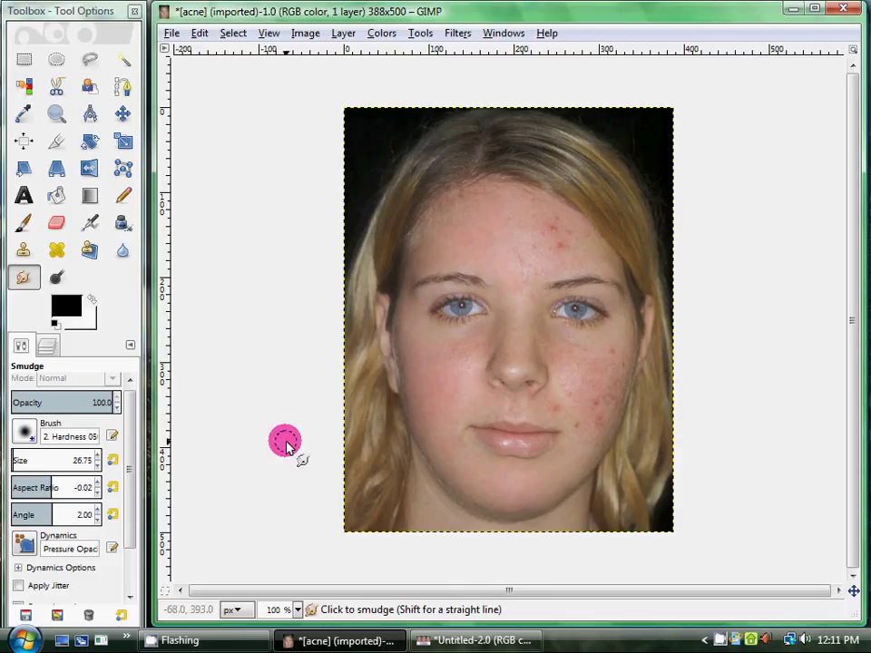
{"action": "left_click_drag", "start_coordinate": [128, 388], "coordinate": [138, 516]}
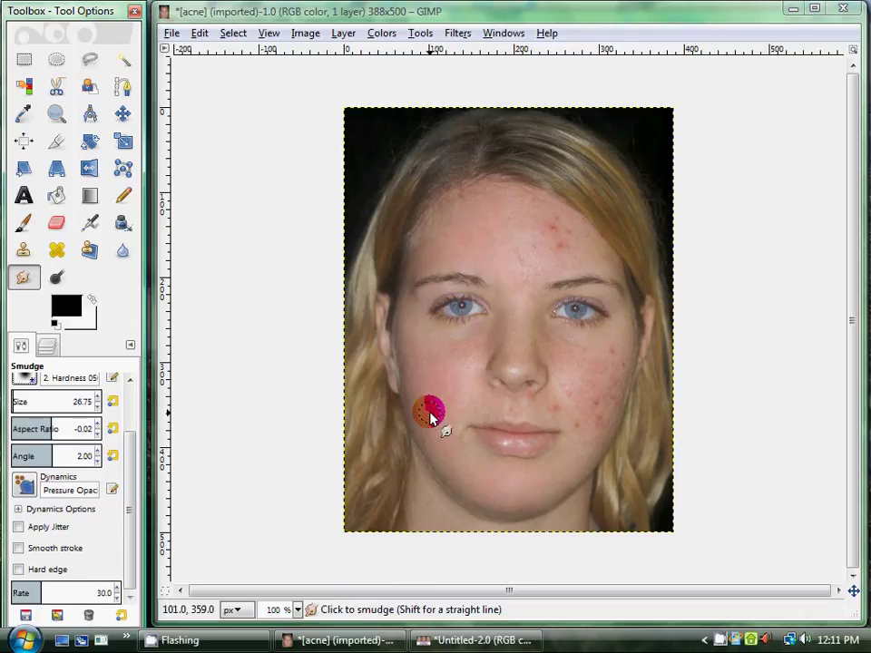
{"action": "mouse_move", "coordinate": [431, 416]}
{"action": "left_mouse_down"}
{"action": "mouse_move", "coordinate": [463, 439]}
{"action": "mouse_move", "coordinate": [444, 438]}
{"action": "mouse_move", "coordinate": [469, 400]}
{"action": "mouse_move", "coordinate": [442, 414]}
{"action": "mouse_move", "coordinate": [451, 398]}
{"action": "mouse_move", "coordinate": [440, 406]}
{"action": "mouse_move", "coordinate": [434, 367]}
{"action": "mouse_move", "coordinate": [405, 332]}
{"action": "left_mouse_up"}
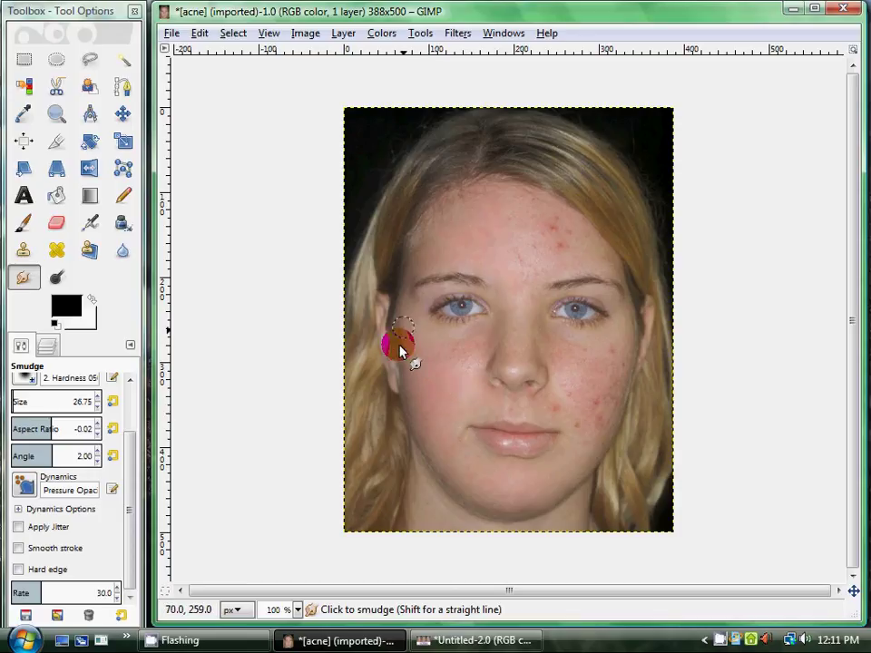
{"action": "mouse_move", "coordinate": [410, 397]}
{"action": "left_mouse_down"}
{"action": "mouse_move", "coordinate": [441, 460]}
{"action": "mouse_move", "coordinate": [425, 435]}
{"action": "mouse_move", "coordinate": [433, 454]}
{"action": "mouse_move", "coordinate": [430, 424]}
{"action": "mouse_move", "coordinate": [443, 462]}
{"action": "mouse_move", "coordinate": [433, 422]}
{"action": "mouse_move", "coordinate": [458, 423]}
{"action": "mouse_move", "coordinate": [457, 409]}
{"action": "mouse_move", "coordinate": [447, 409]}
{"action": "mouse_move", "coordinate": [458, 385]}
{"action": "mouse_move", "coordinate": [426, 378]}
{"action": "mouse_move", "coordinate": [462, 385]}
{"action": "mouse_move", "coordinate": [433, 430]}
{"action": "mouse_move", "coordinate": [469, 460]}
{"action": "mouse_move", "coordinate": [484, 494]}
{"action": "mouse_move", "coordinate": [441, 463]}
{"action": "mouse_move", "coordinate": [448, 476]}
{"action": "mouse_move", "coordinate": [468, 483]}
{"action": "mouse_move", "coordinate": [427, 430]}
{"action": "mouse_move", "coordinate": [445, 439]}
{"action": "mouse_move", "coordinate": [467, 375]}
{"action": "mouse_move", "coordinate": [486, 367]}
{"action": "mouse_move", "coordinate": [468, 380]}
{"action": "mouse_move", "coordinate": [509, 376]}
{"action": "mouse_move", "coordinate": [510, 389]}
{"action": "mouse_move", "coordinate": [520, 326]}
{"action": "mouse_move", "coordinate": [513, 377]}
{"action": "mouse_move", "coordinate": [529, 379]}
{"action": "mouse_move", "coordinate": [494, 594]}
{"action": "left_mouse_up"}
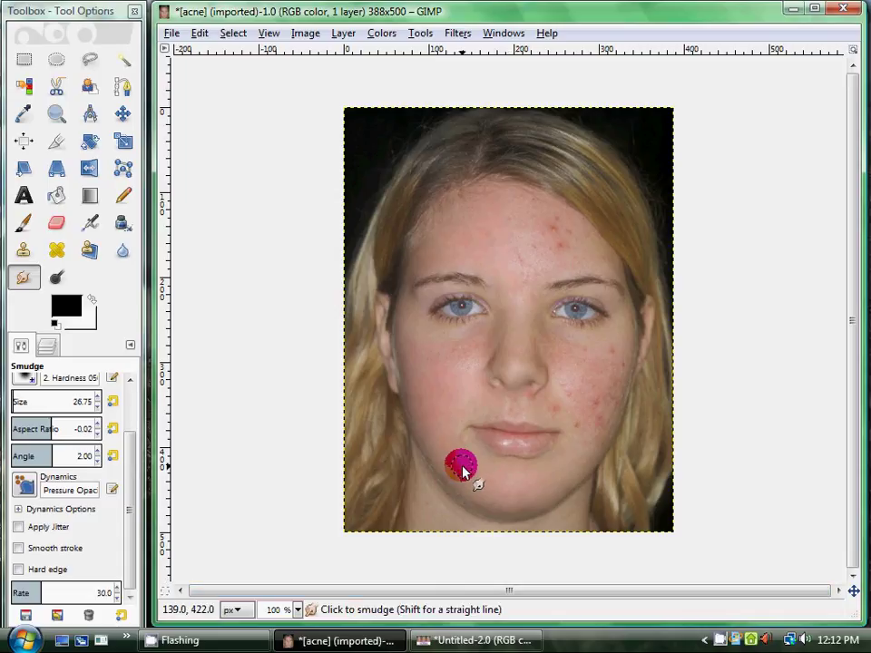
{"action": "left_click", "coordinate": [60, 258]}
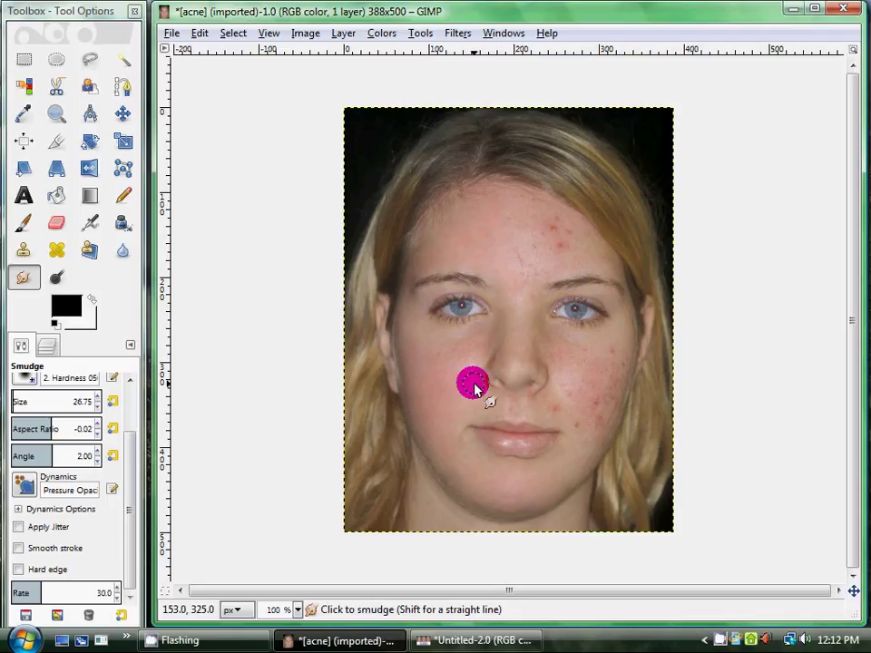
{"action": "mouse_move", "coordinate": [467, 367]}
{"action": "left_mouse_down"}
{"action": "mouse_move", "coordinate": [493, 333]}
{"action": "mouse_move", "coordinate": [471, 365]}
{"action": "mouse_move", "coordinate": [485, 330]}
{"action": "mouse_move", "coordinate": [444, 355]}
{"action": "mouse_move", "coordinate": [488, 339]}
{"action": "mouse_move", "coordinate": [453, 363]}
{"action": "mouse_move", "coordinate": [465, 344]}
{"action": "mouse_move", "coordinate": [442, 348]}
{"action": "mouse_move", "coordinate": [490, 345]}
{"action": "left_mouse_up"}
{"action": "left_click_drag", "start_coordinate": [423, 365], "coordinate": [408, 363]}
Sample a new heal source on the chin and heal the spots beside the nose and on the central forehead
{"action": "left_click", "coordinate": [57, 250]}
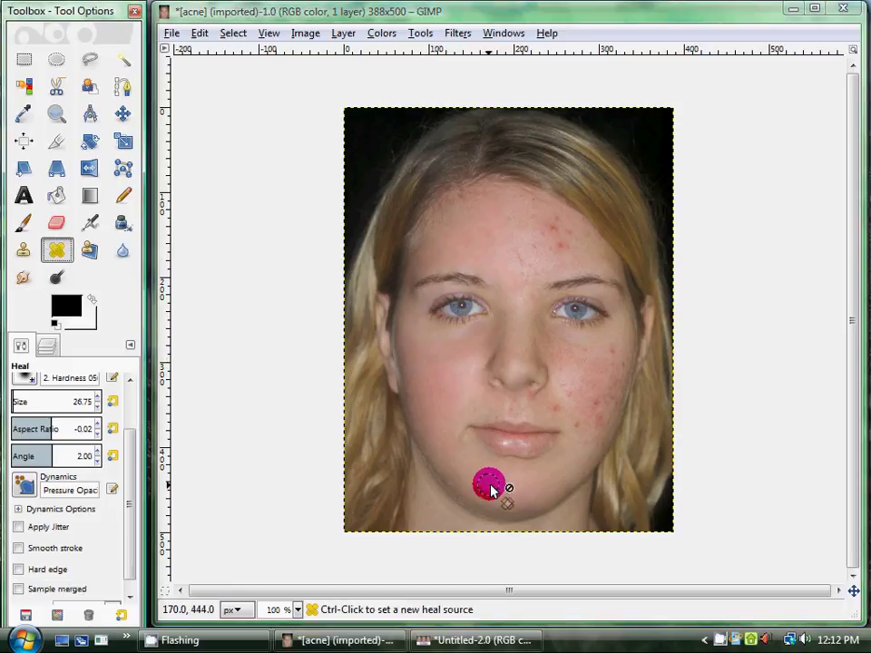
{"action": "left_click", "coordinate": [503, 484], "text": "ctrl"}
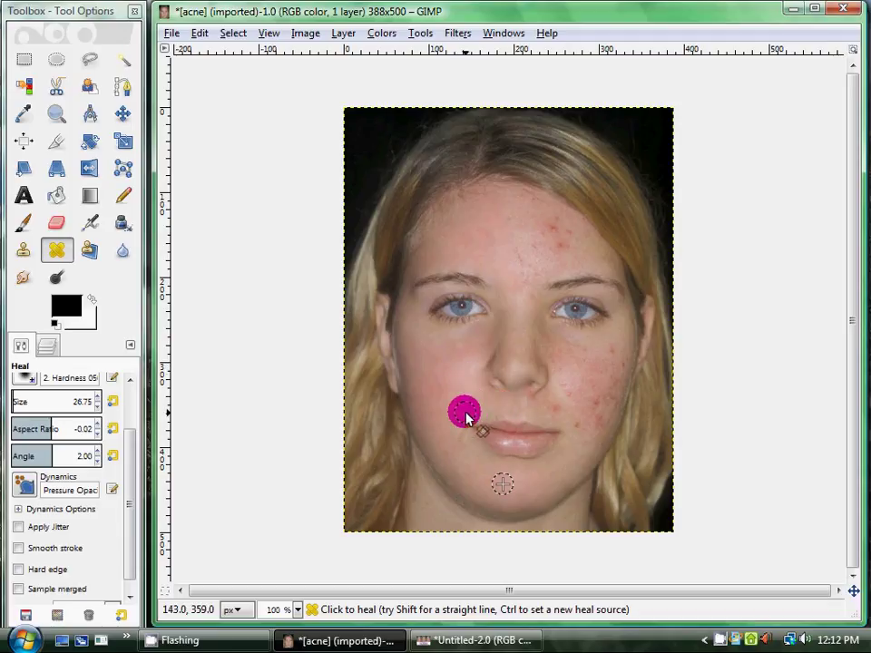
{"action": "left_click", "coordinate": [501, 364]}
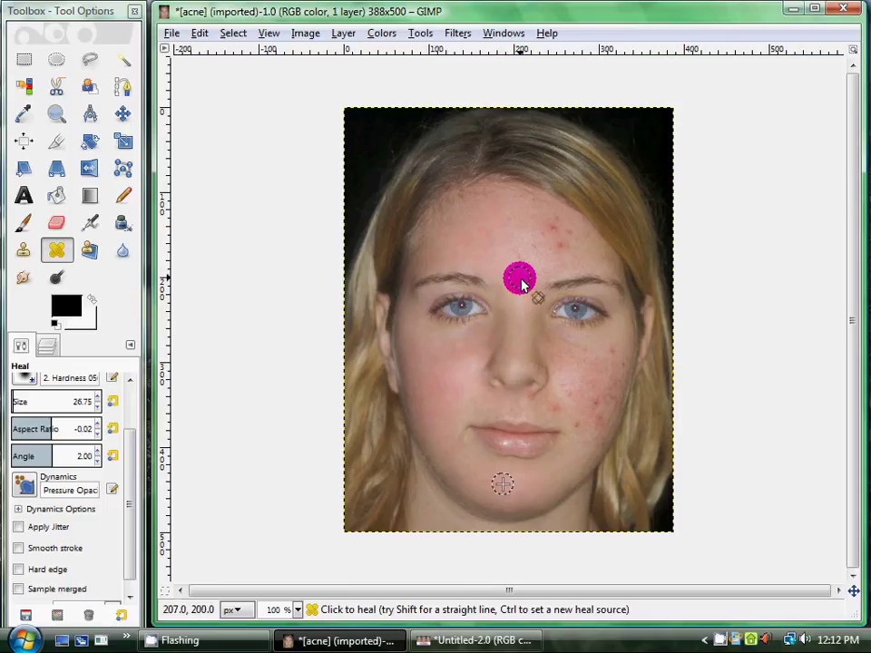
{"action": "left_click", "coordinate": [520, 216]}
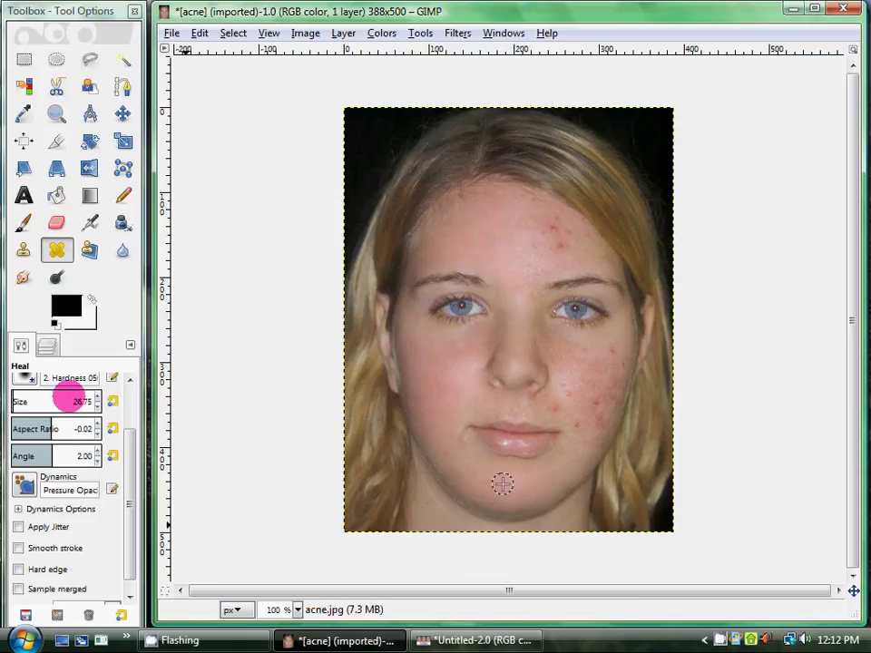
Smudge the skin on the left cheek and around the mouth corner to blend the newly healed areas
{"action": "left_click", "coordinate": [23, 279]}
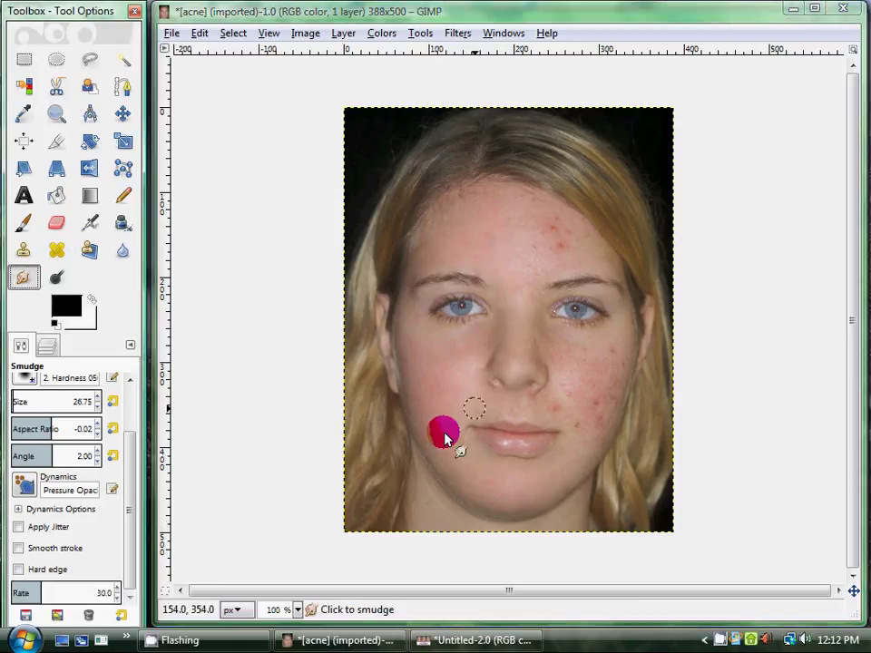
{"action": "mouse_move", "coordinate": [460, 392]}
{"action": "left_mouse_down"}
{"action": "mouse_move", "coordinate": [405, 339]}
{"action": "mouse_move", "coordinate": [417, 414]}
{"action": "mouse_move", "coordinate": [460, 478]}
{"action": "left_mouse_up"}
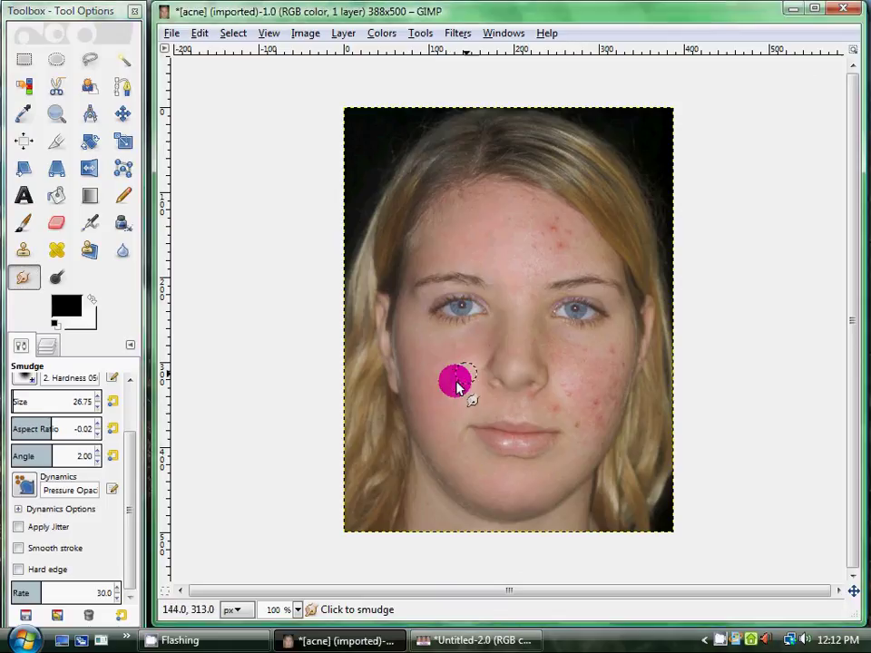
{"action": "left_click", "coordinate": [665, 464]}
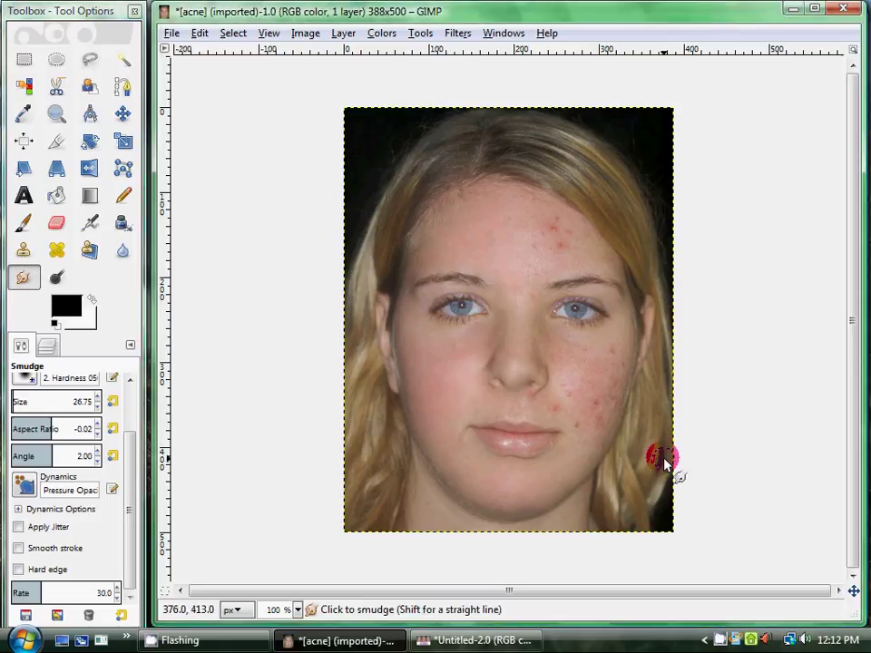
{"action": "left_click_drag", "start_coordinate": [665, 464], "coordinate": [661, 490]}
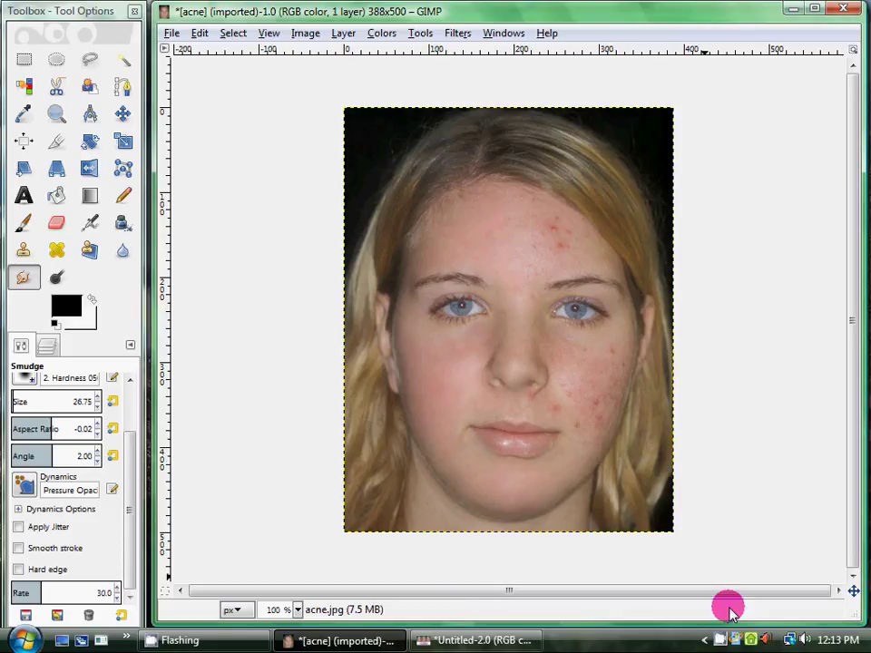